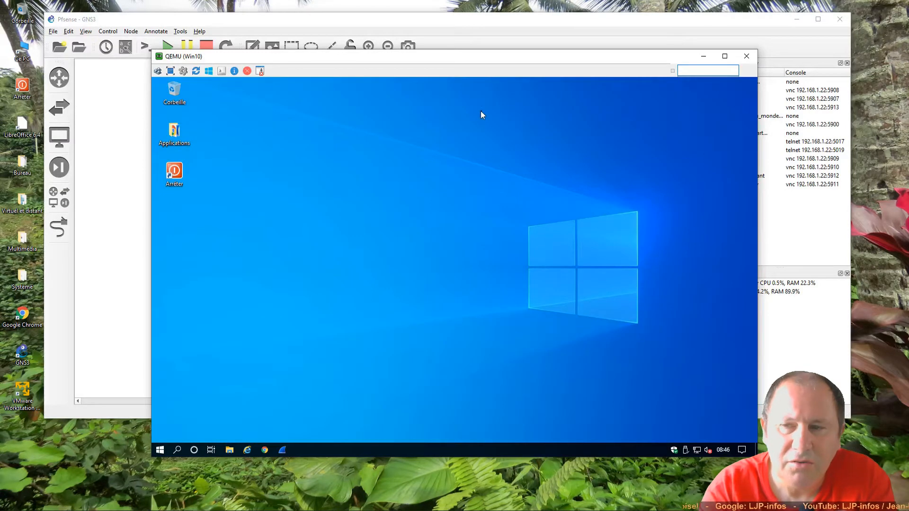
- Open the console of the Win10-distant node from the topology and place it beside the Win10 console
left_click_drag(487, 58, 598, 91)
left_click(185, 373)
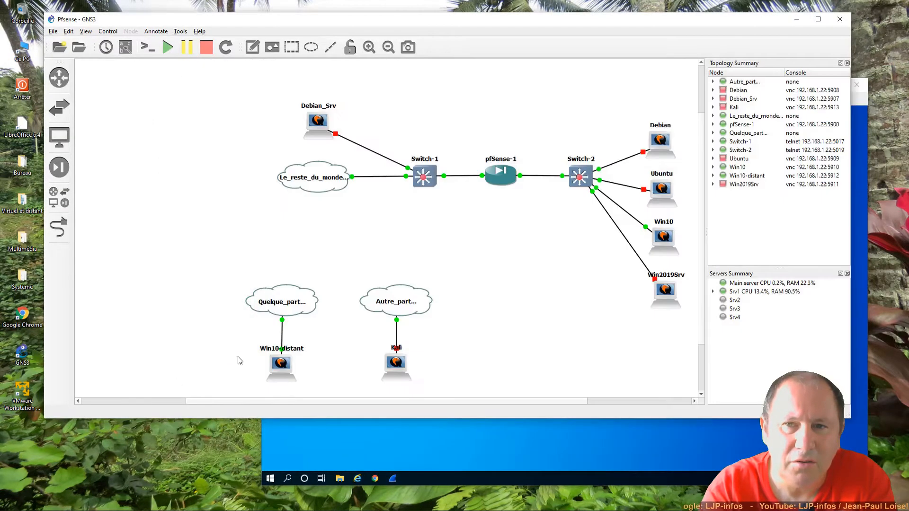
double_click(282, 362)
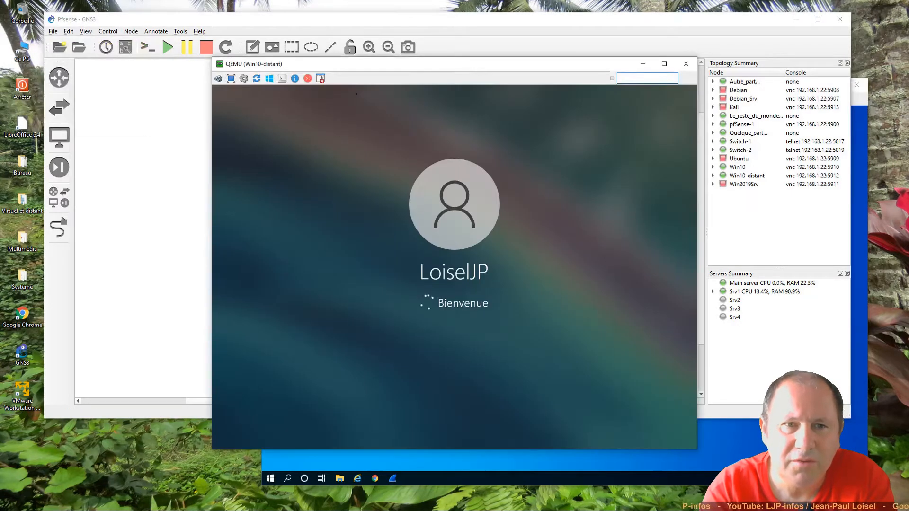
left_click_drag(370, 69, 172, 42)
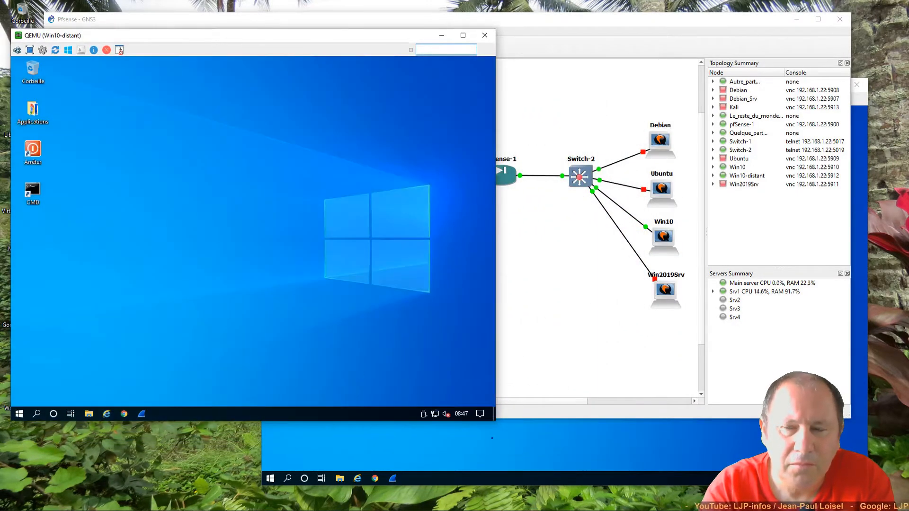
- On the Win10 machine, open the pfSense web interface in Chrome and sign in with the saved admin username and password
left_click(489, 447)
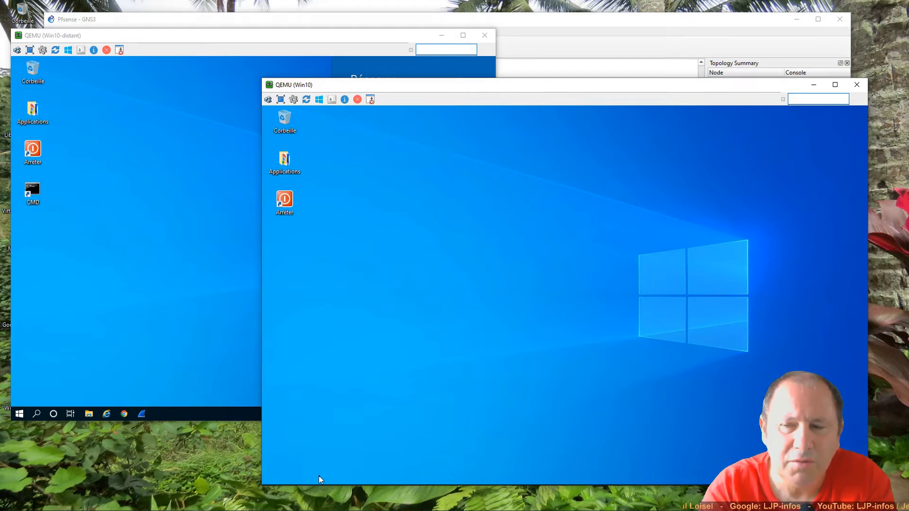
mouse_move(311, 485)
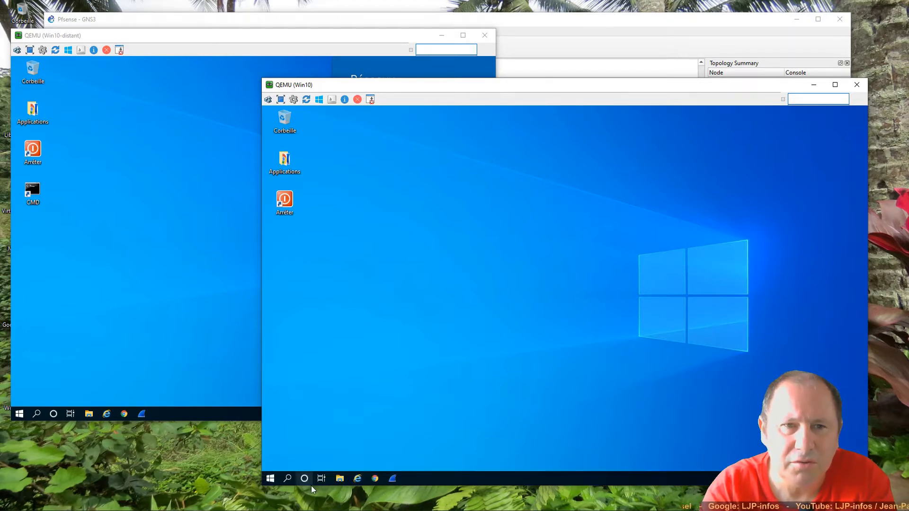
left_click(374, 478)
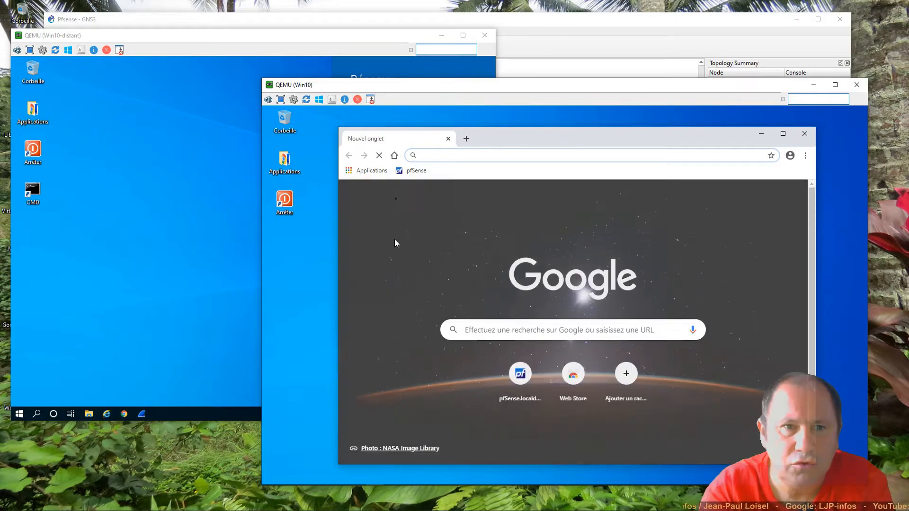
left_click(414, 171)
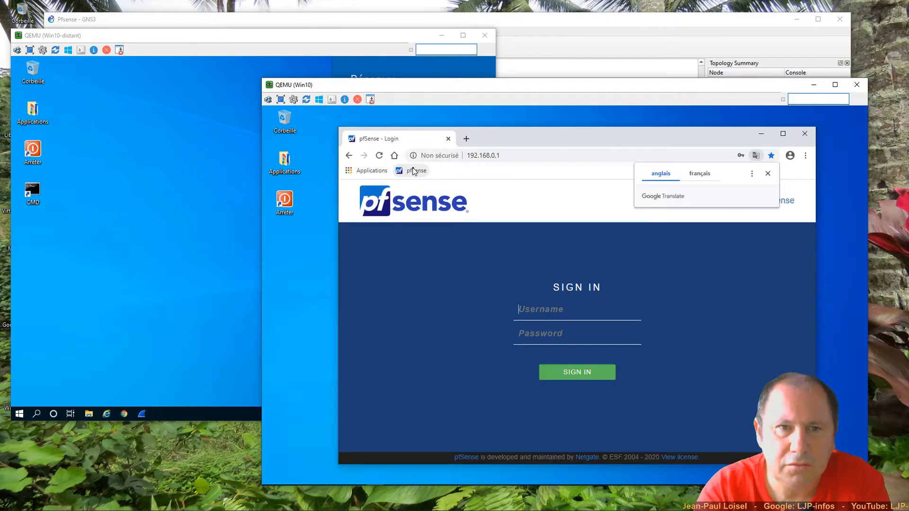
left_click(581, 316)
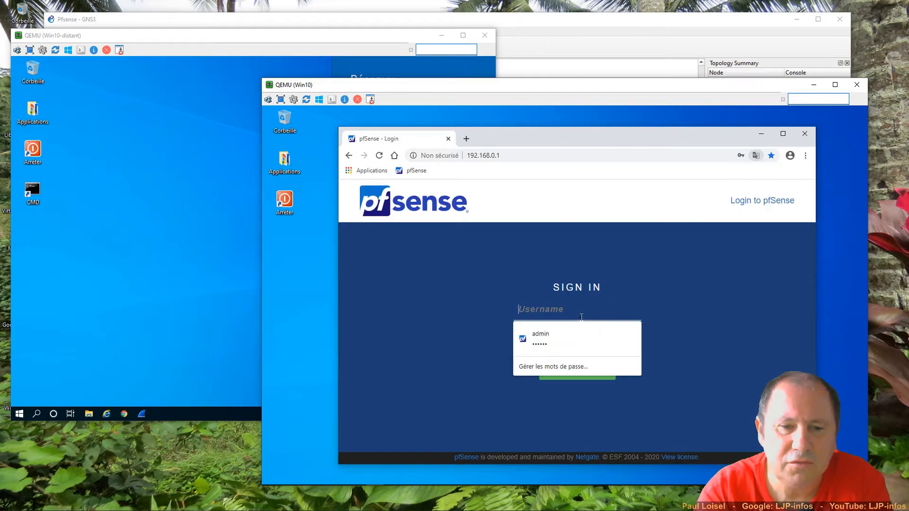
left_click(552, 334)
left_click(566, 374)
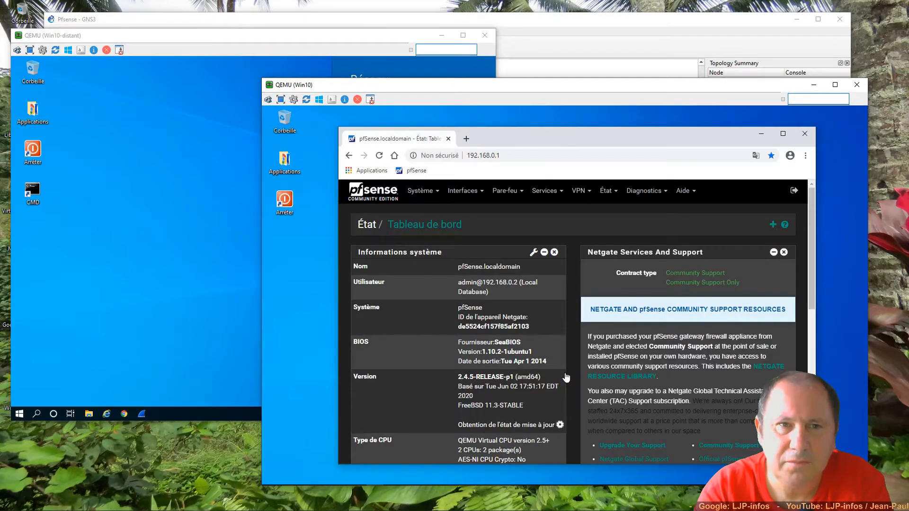
- Look up the WAN address on the pfSense dashboard and ping 192.168.122.143 from a command prompt on Win10-distant
scroll(535, 410, "down", 3)
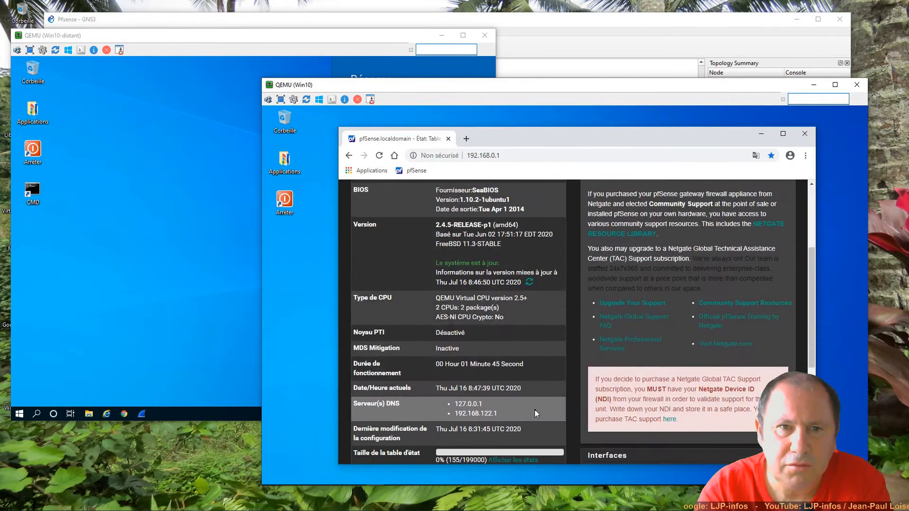
scroll(535, 410, "down", 1)
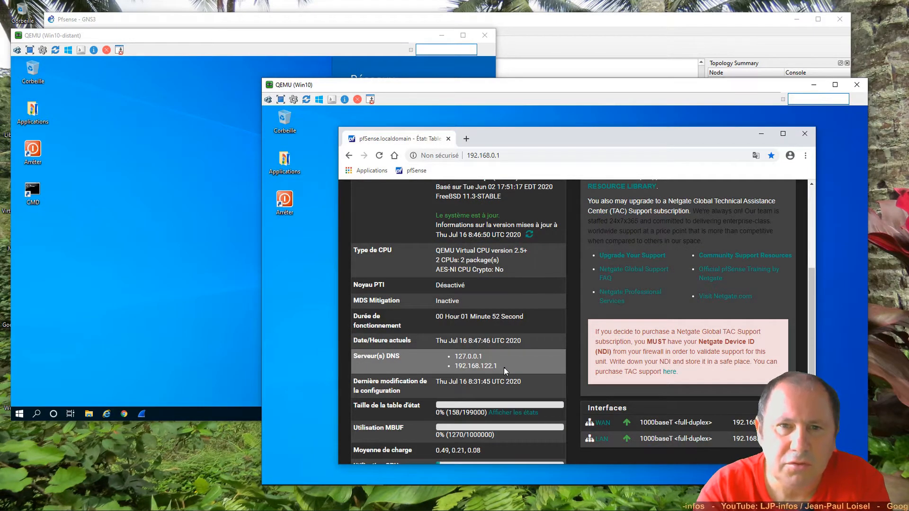
scroll(569, 367, "down", 1)
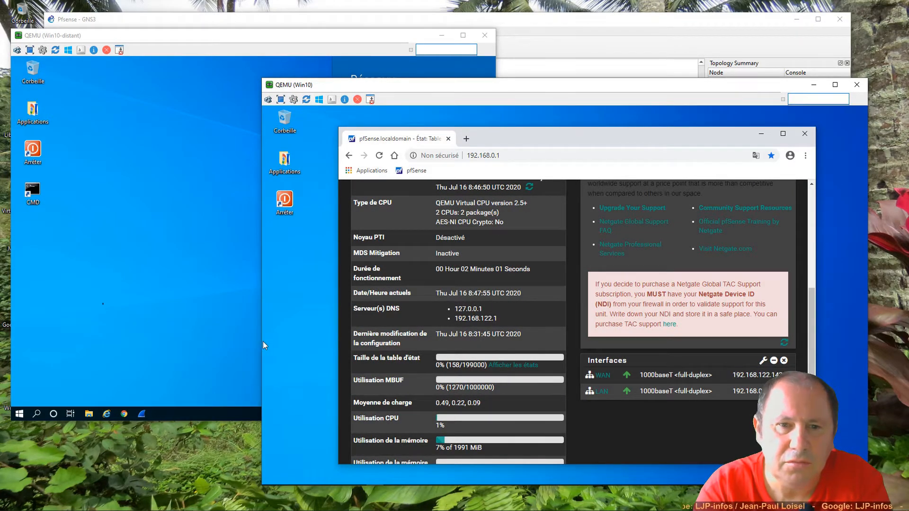
left_click(237, 334)
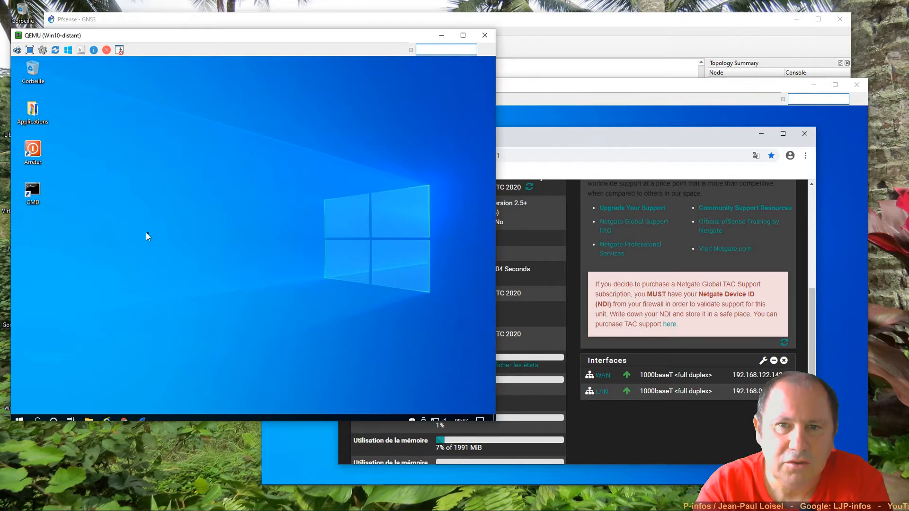
type("ping")
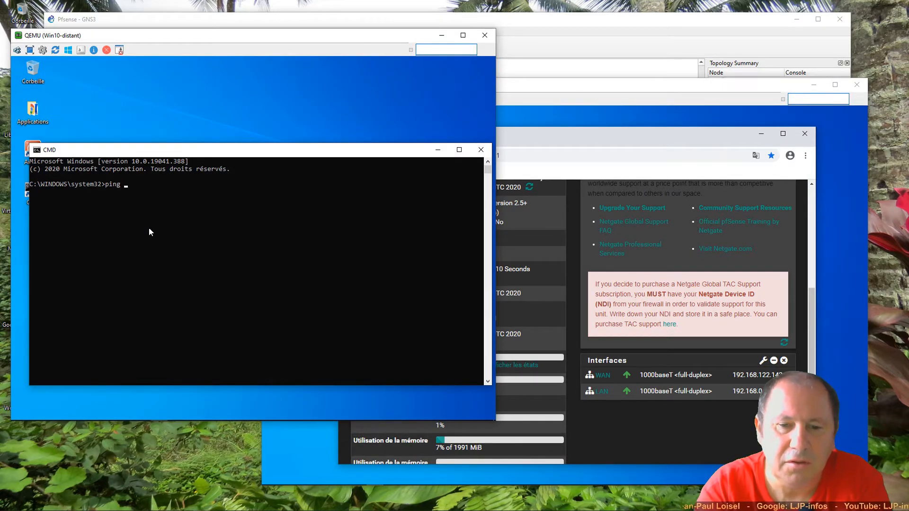
type(" 192.168.")
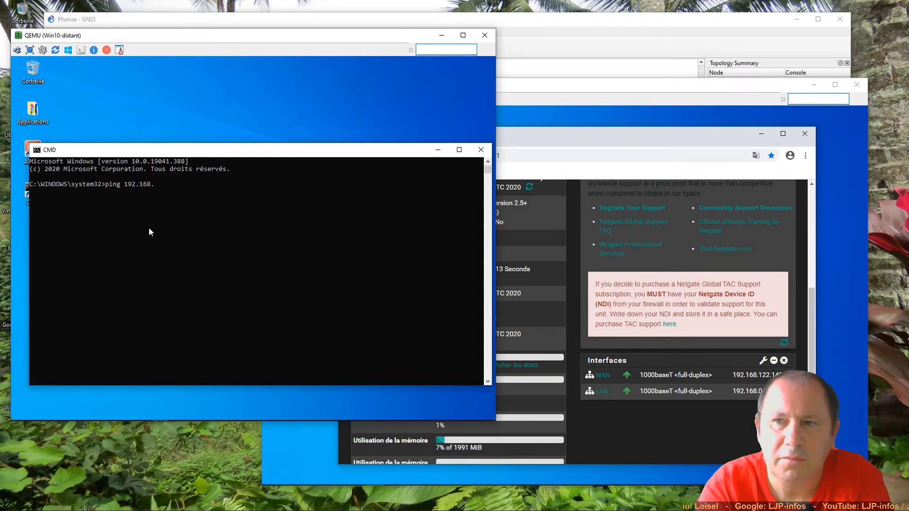
type("122.143")
key("Return")
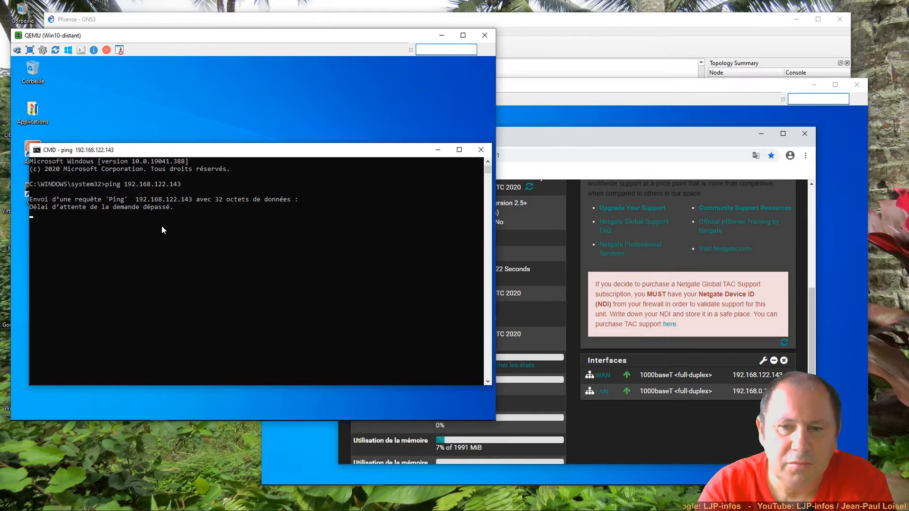
- On the Win10 machine, open pfSense's WAN interface configuration and go to the reserved networks options
left_click(555, 25)
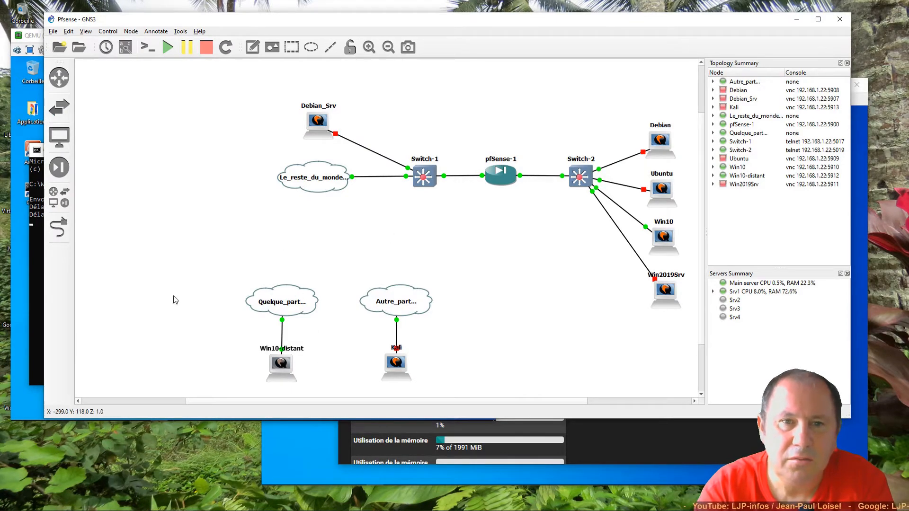
left_click(293, 442)
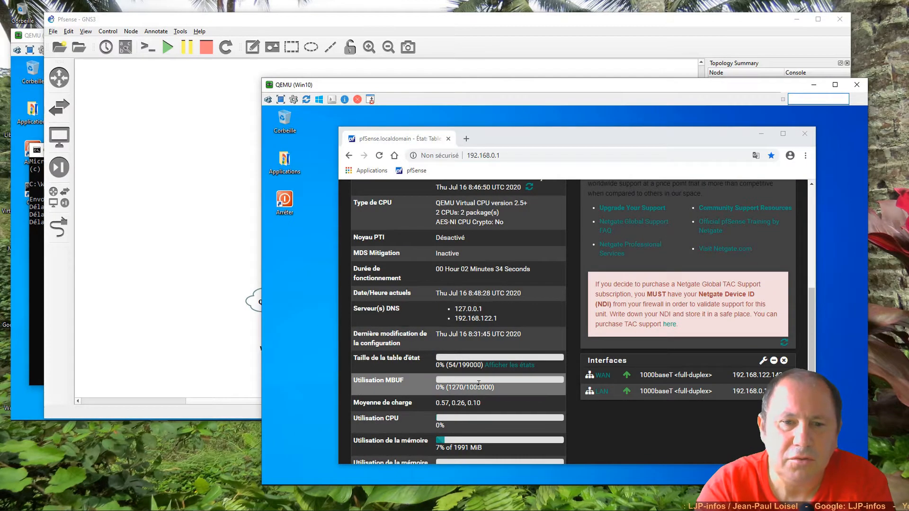
scroll(525, 327, "up", 1)
scroll(541, 336, "up", 5)
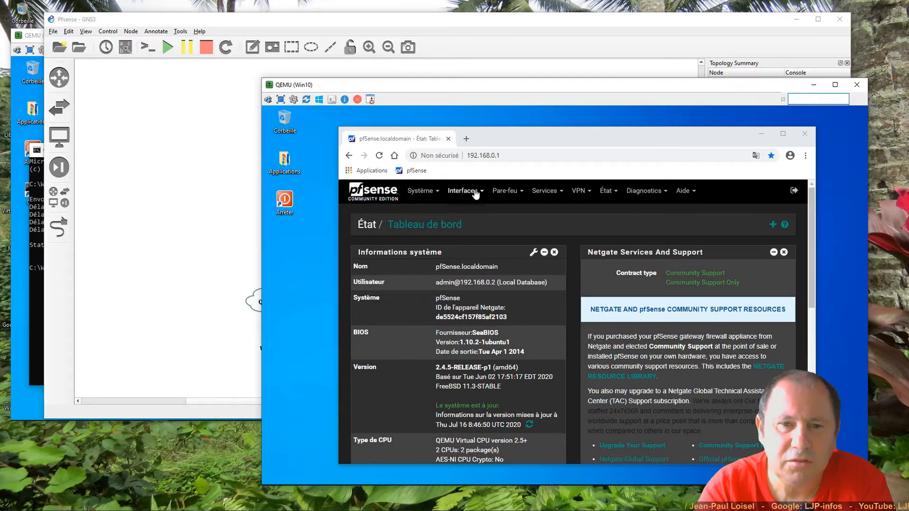
left_click(475, 192)
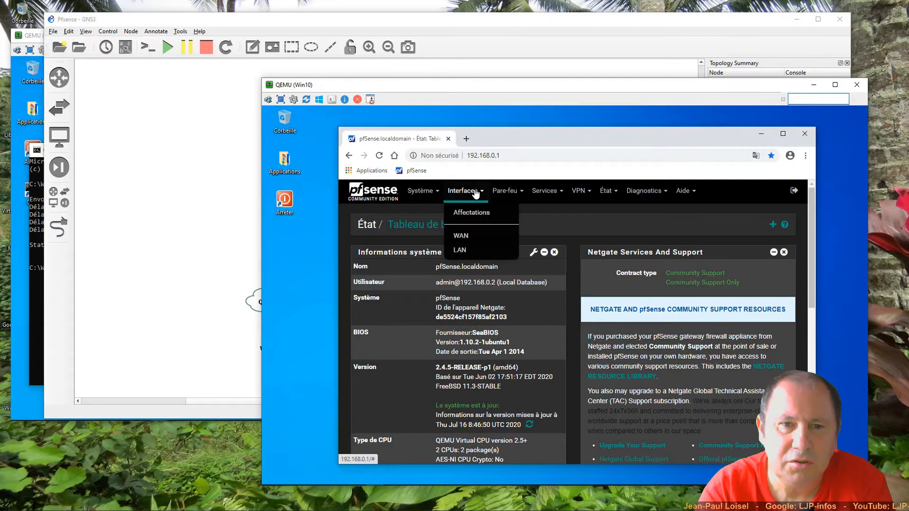
left_click(463, 236)
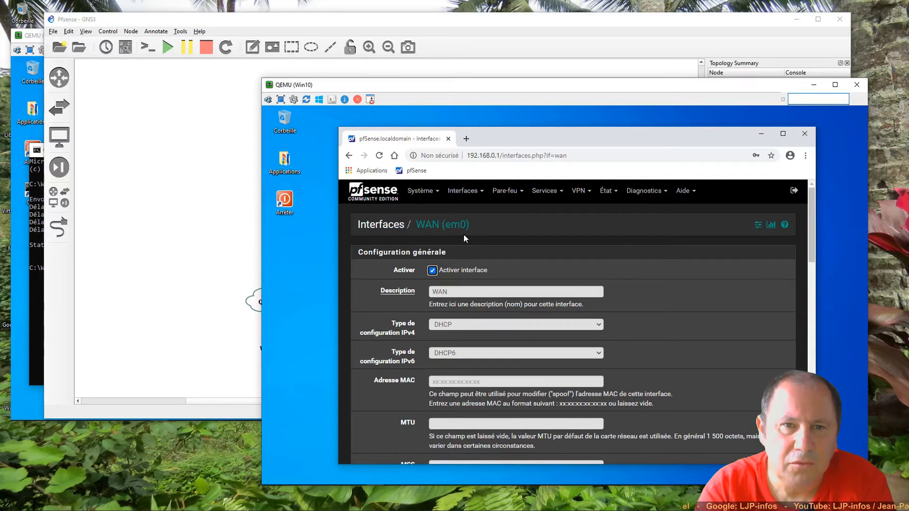
scroll(580, 306, "down", 10)
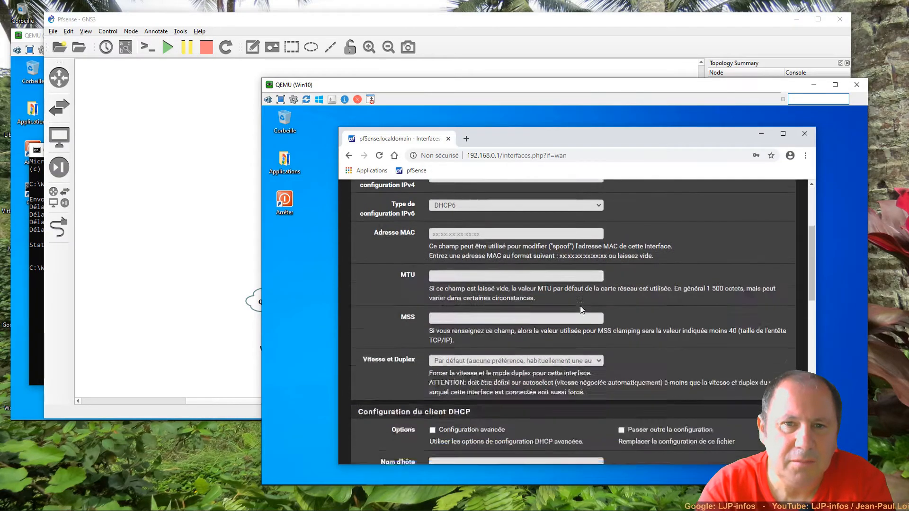
scroll(581, 306, "down", 10)
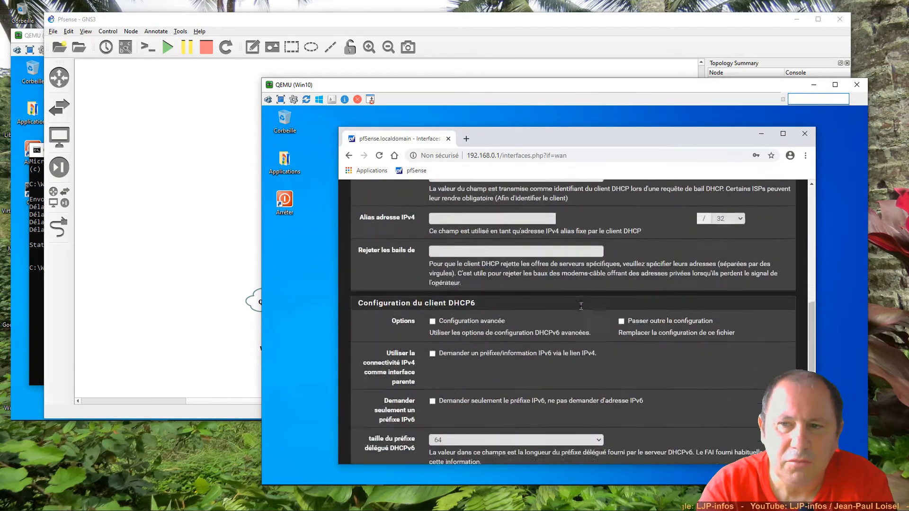
scroll(581, 309, "down", 5)
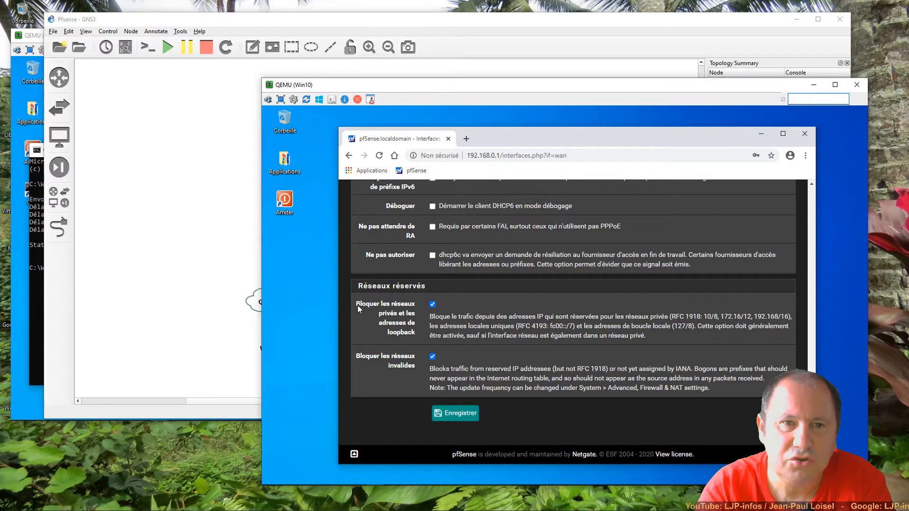
left_click_drag(353, 306, 404, 310)
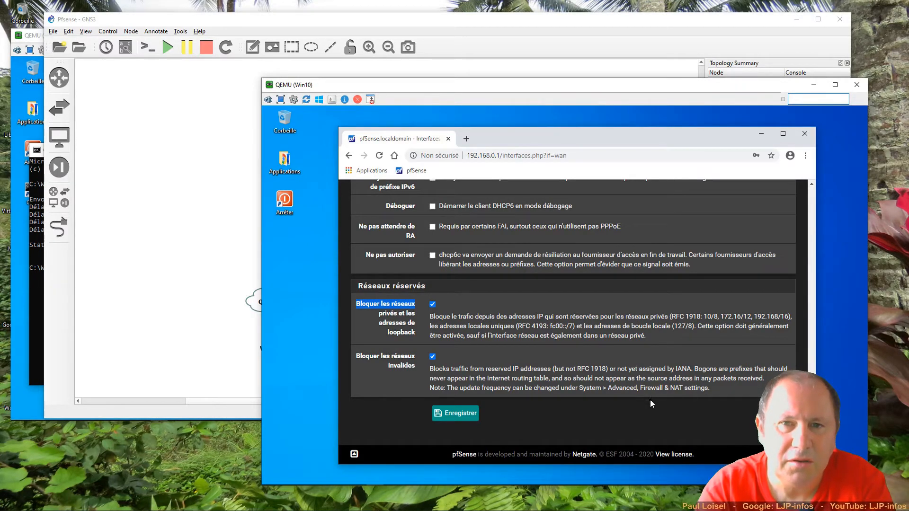
- Disable blocking of private networks and loopback addresses on the WAN interface, then save and apply the changes
left_click(211, 335)
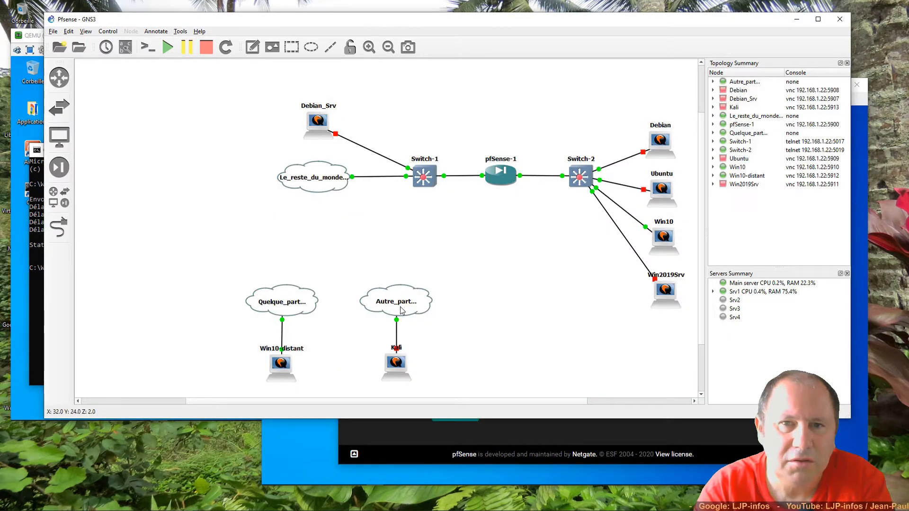
key("alt+Tab")
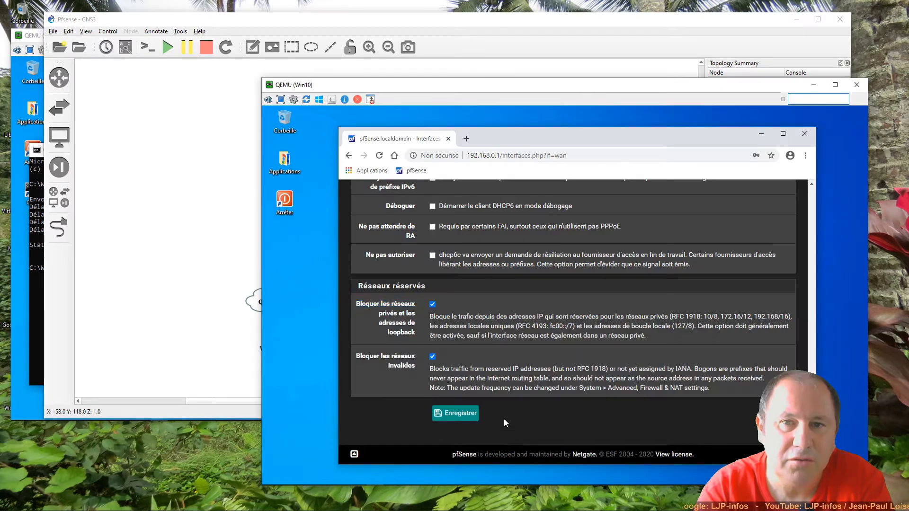
left_click(432, 305)
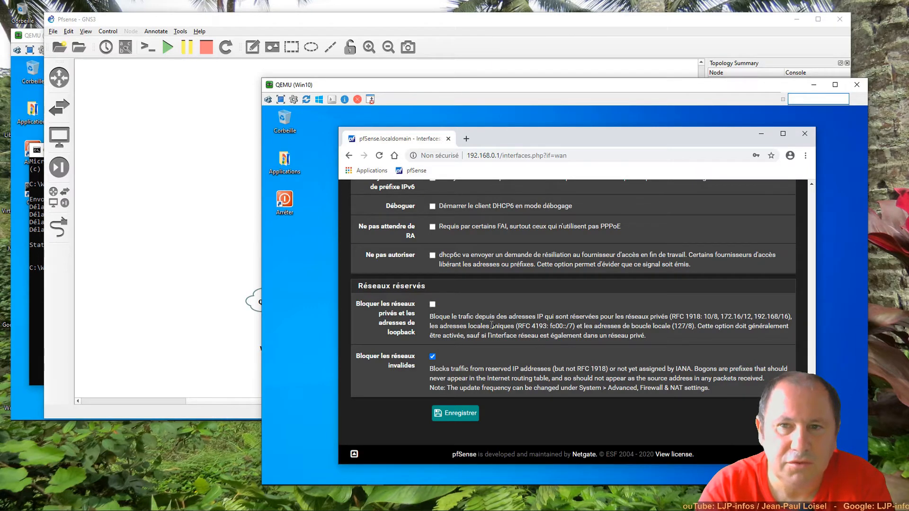
left_click(467, 415)
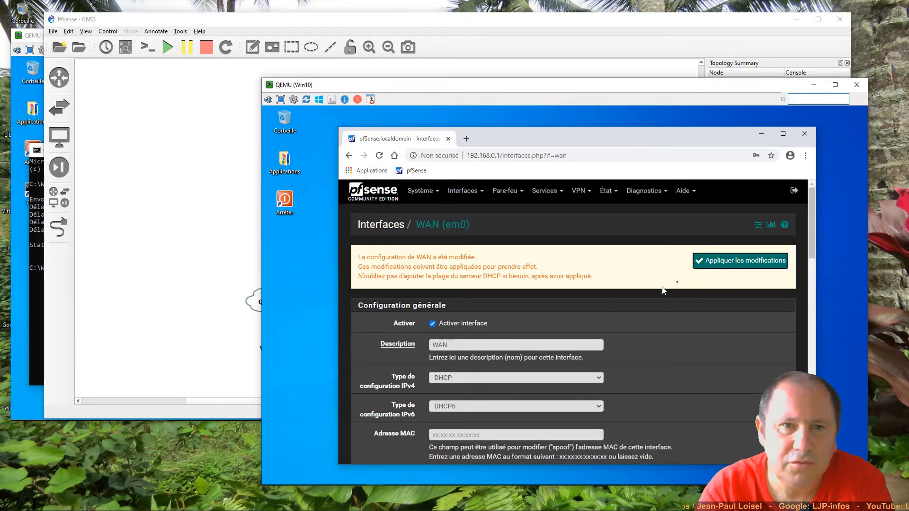
left_click(746, 266)
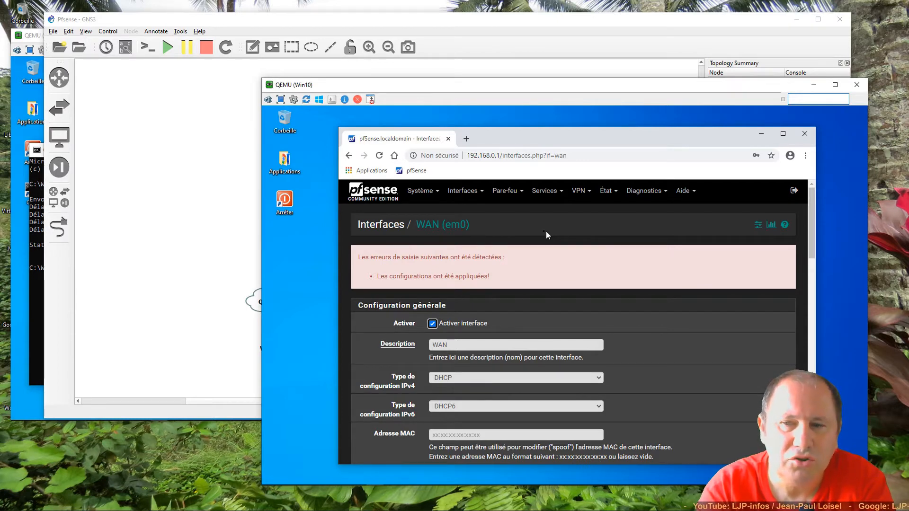
- Review the WAN firewall rules and inspect the interface settings behind the rule blocking invalid networks
left_click(506, 192)
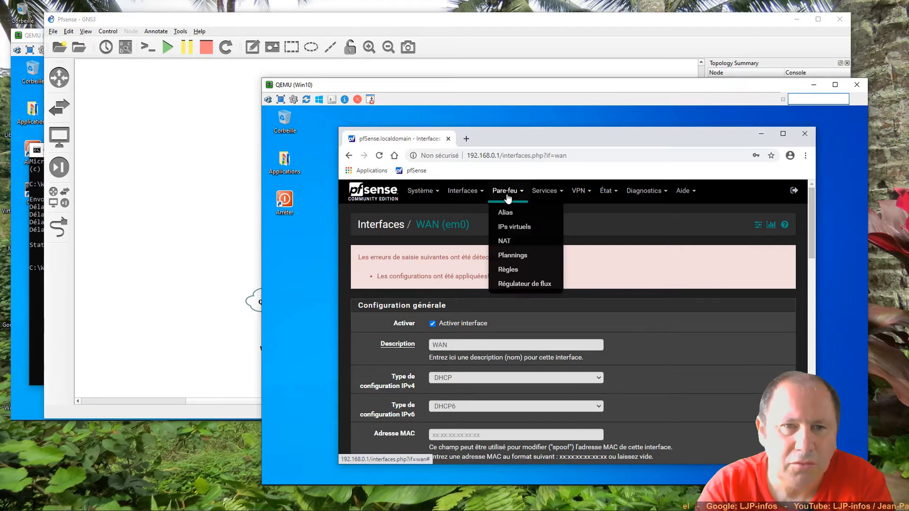
left_click(509, 273)
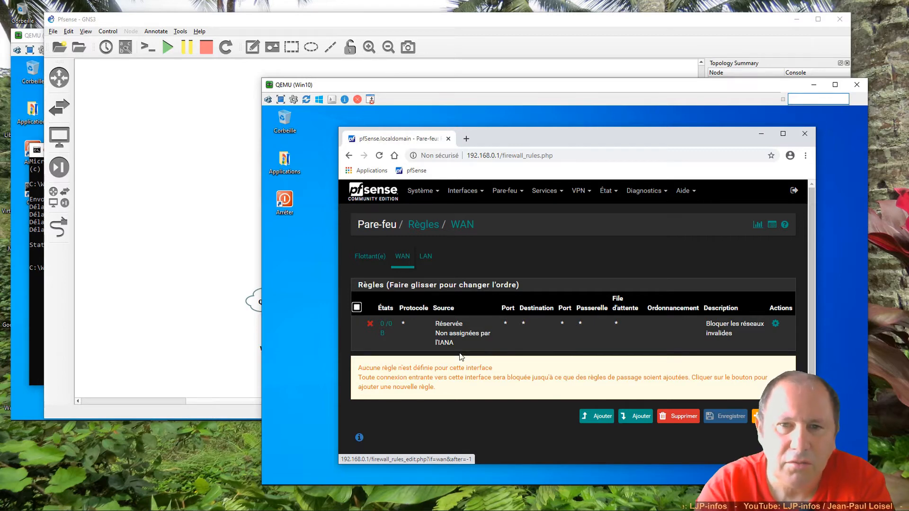
left_click(776, 325)
scroll(774, 326, "down", 15)
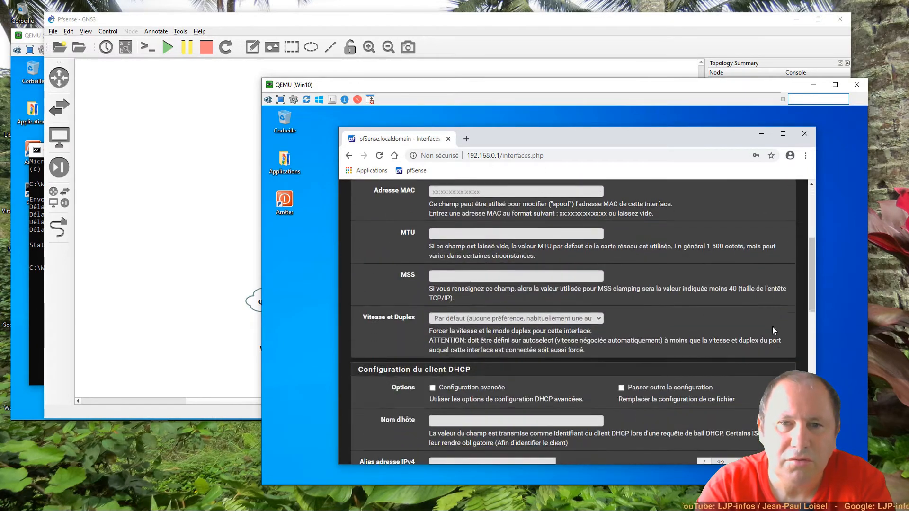
scroll(773, 326, "down", 2)
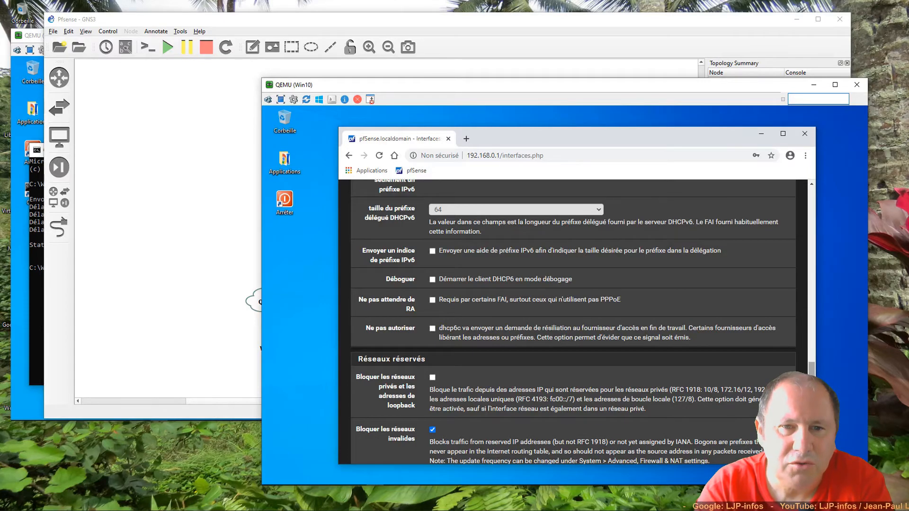
left_click_drag(811, 365, 797, 194)
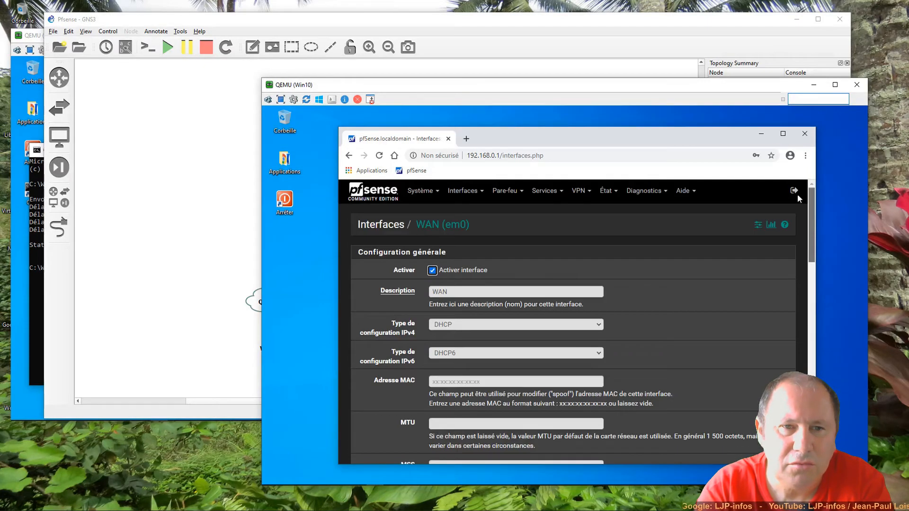
- Add a firewall rule at the beginning of the WAN rule list and set its protocol to ICMP
left_click(514, 196)
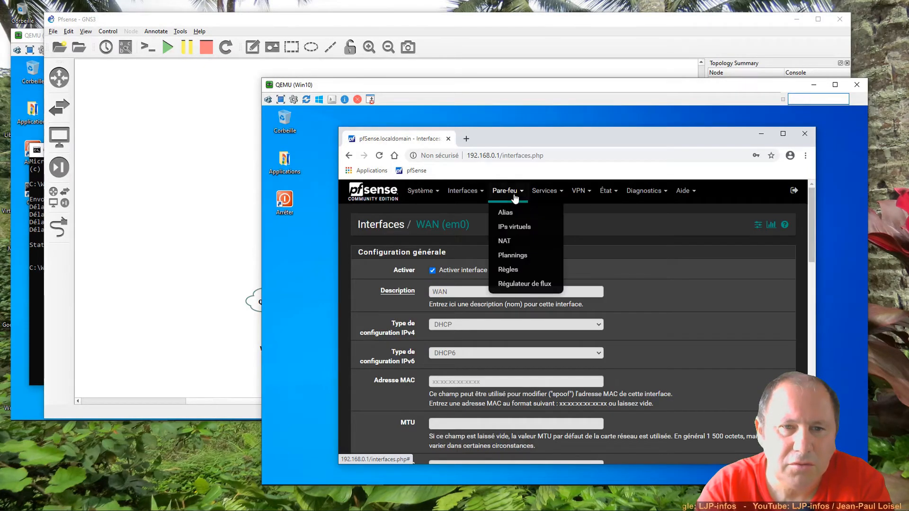
left_click(512, 269)
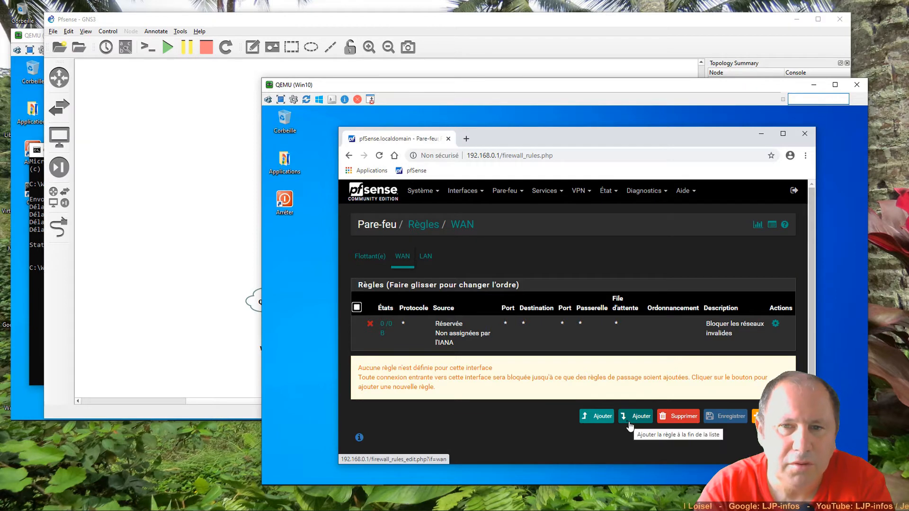
left_click(595, 420)
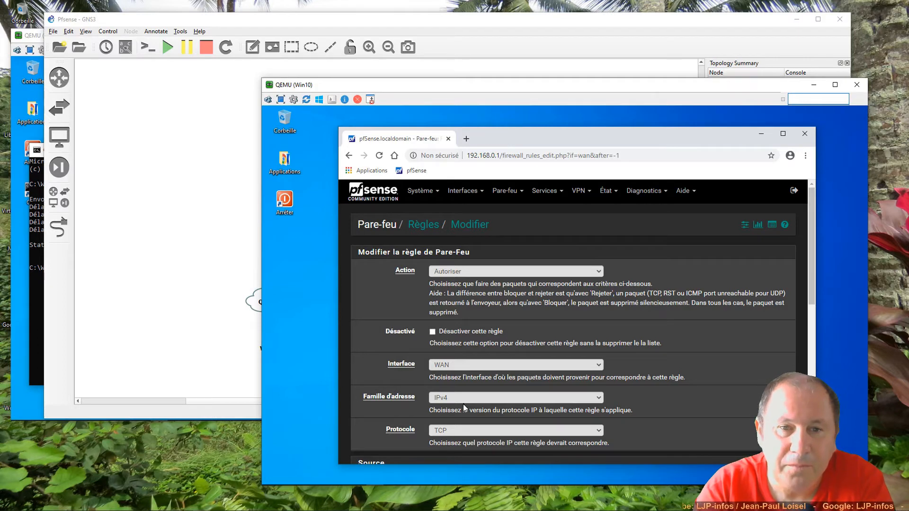
scroll(469, 403, "down", 2)
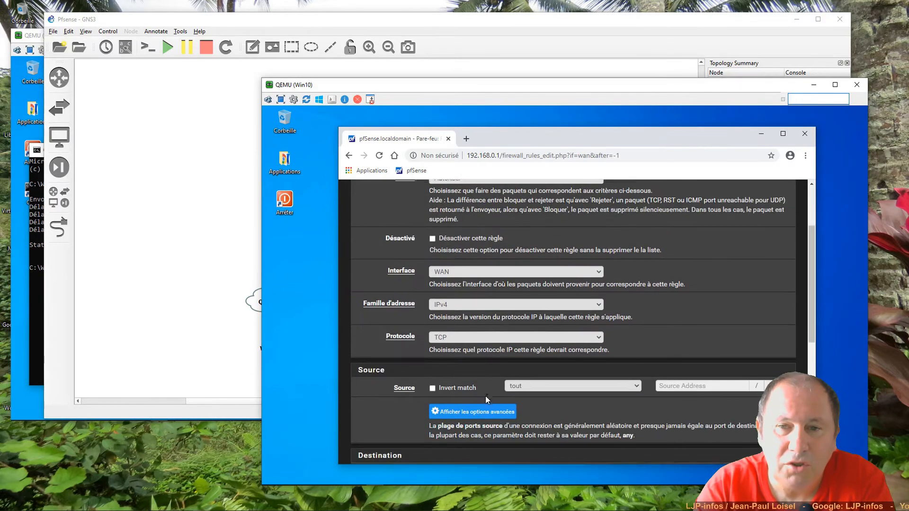
left_click(481, 334)
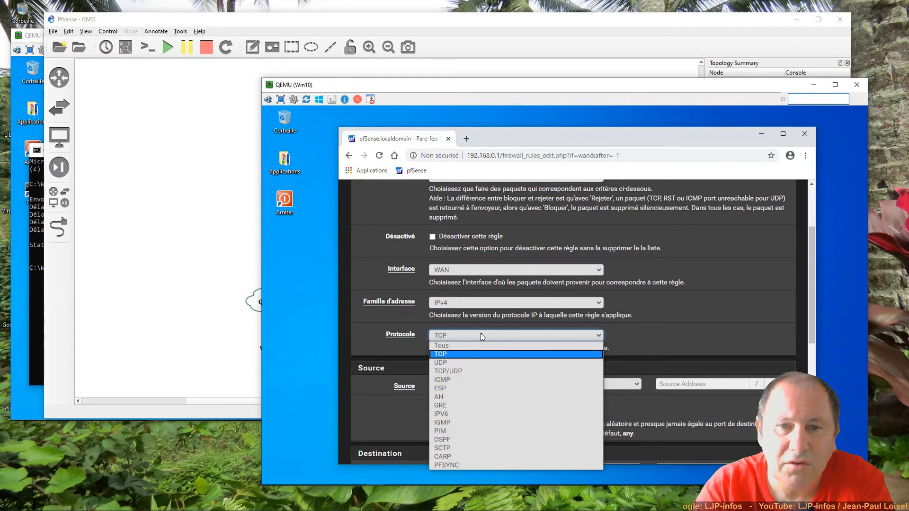
left_click(465, 380)
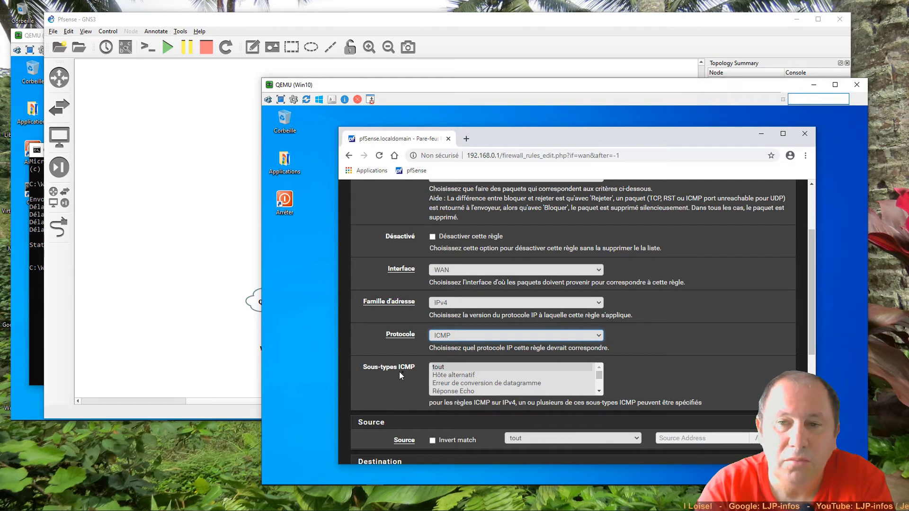
- Look through the ICMP subtypes, keep "tout" for subtype, source and destination, and save the rule
left_click(599, 392)
left_click_drag(597, 393, 597, 393)
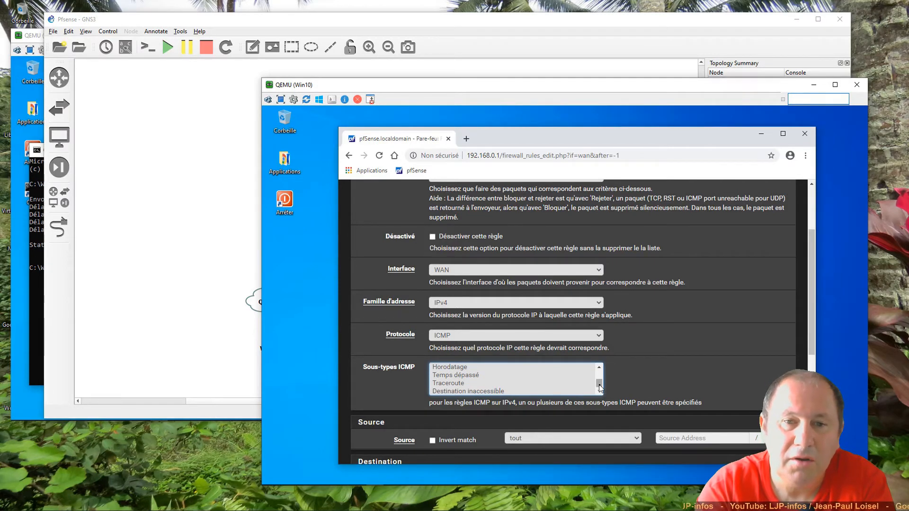
left_click_drag(599, 384, 601, 373)
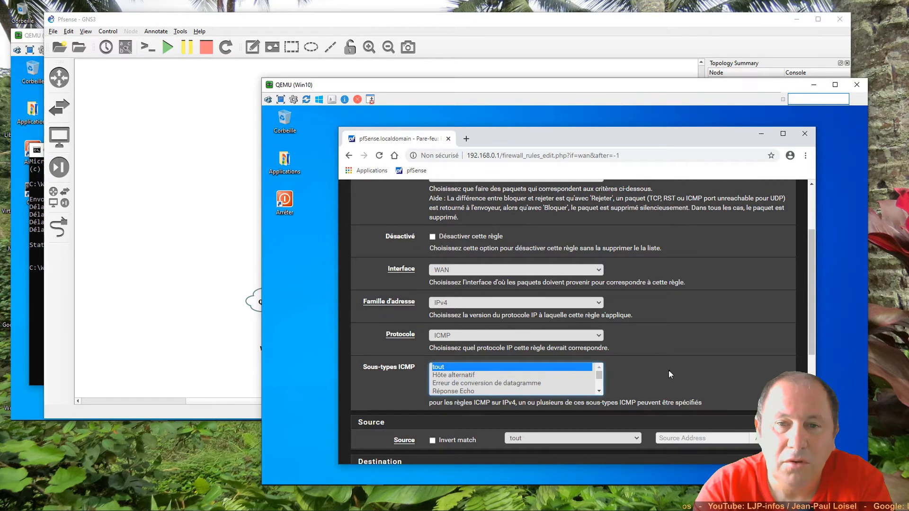
scroll(668, 371, "down", 2)
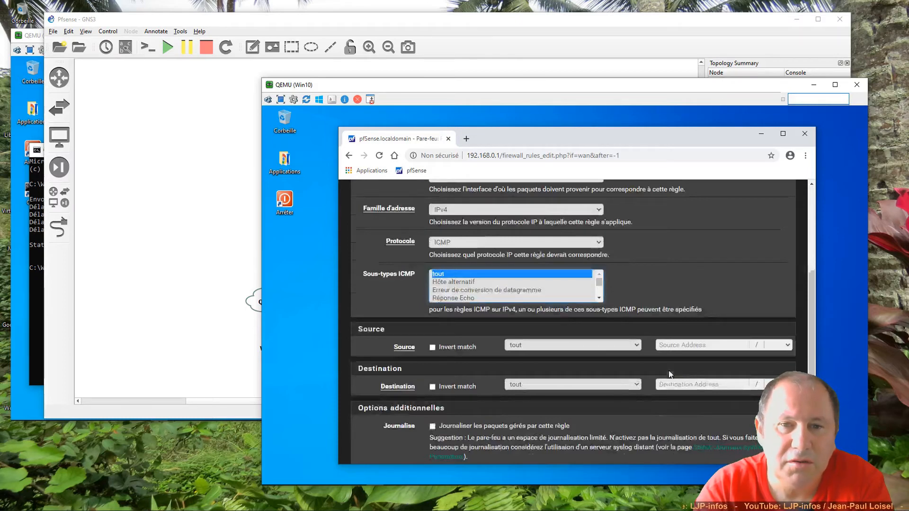
scroll(669, 374, "down", 1)
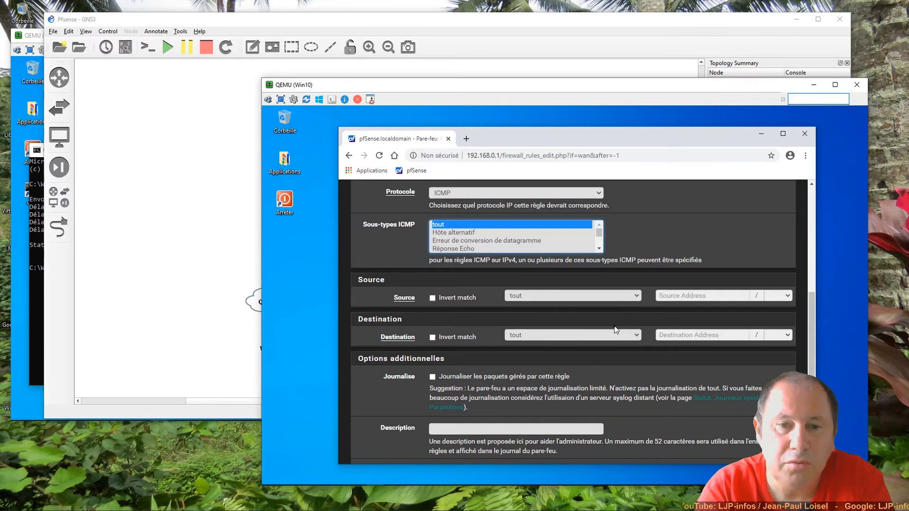
scroll(650, 359, "down", 2)
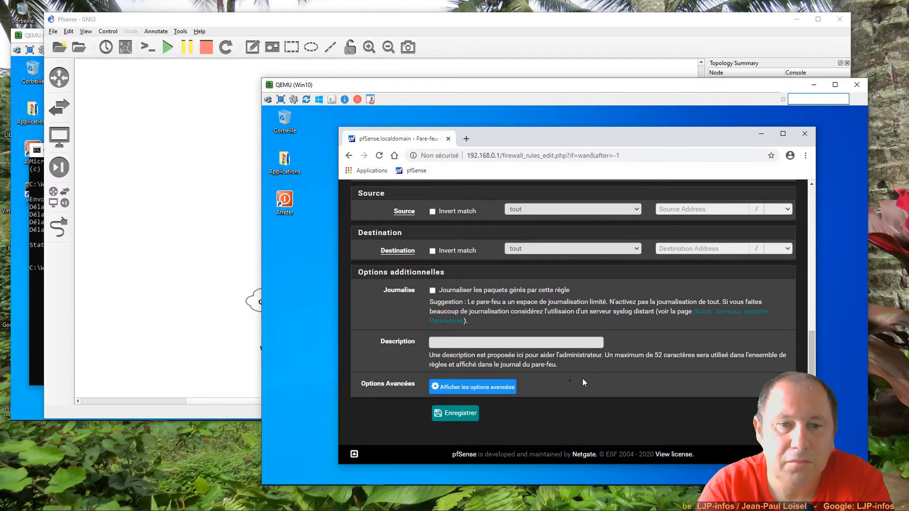
left_click(464, 414)
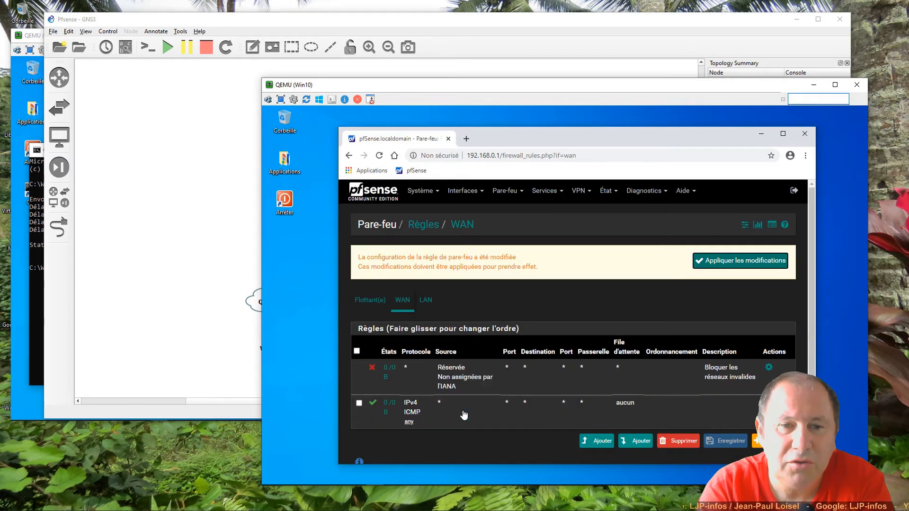
left_click(372, 408)
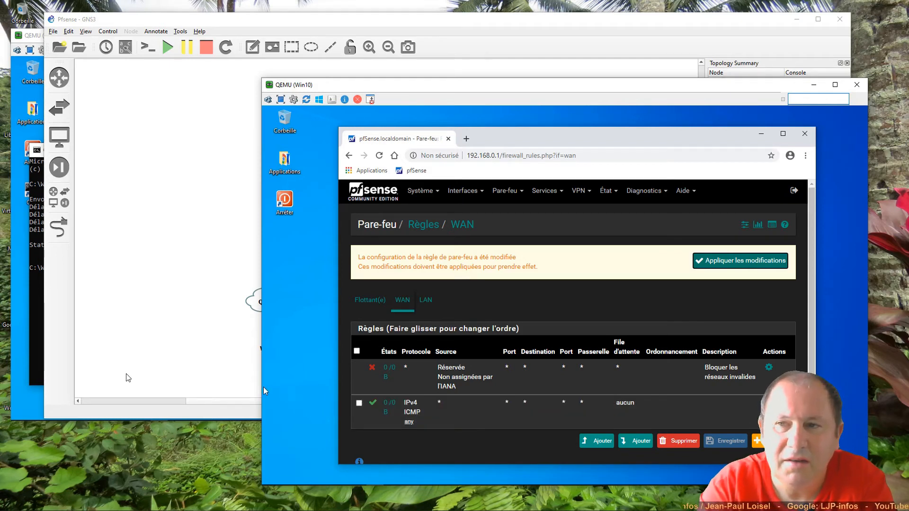
- Switch to Win10-distant and repeat the ping to 192.168.122.143 from its command prompt
left_click(37, 364)
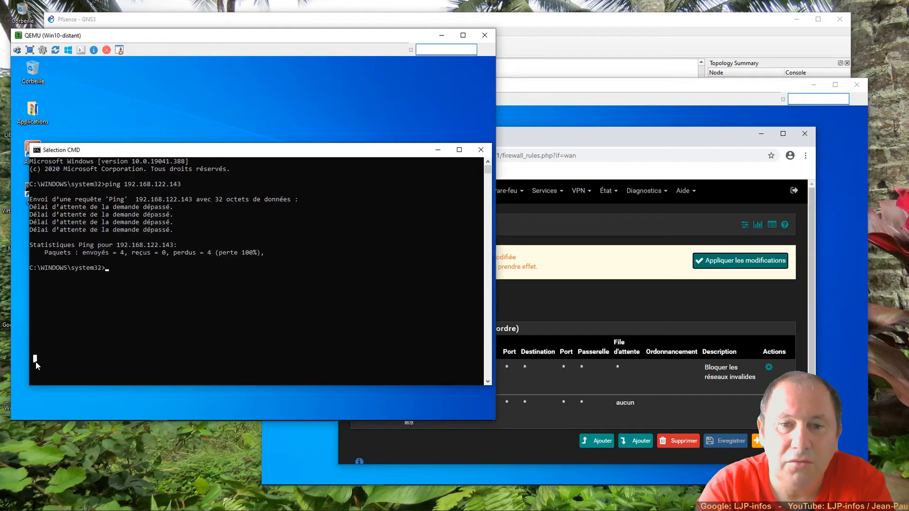
key("Up")
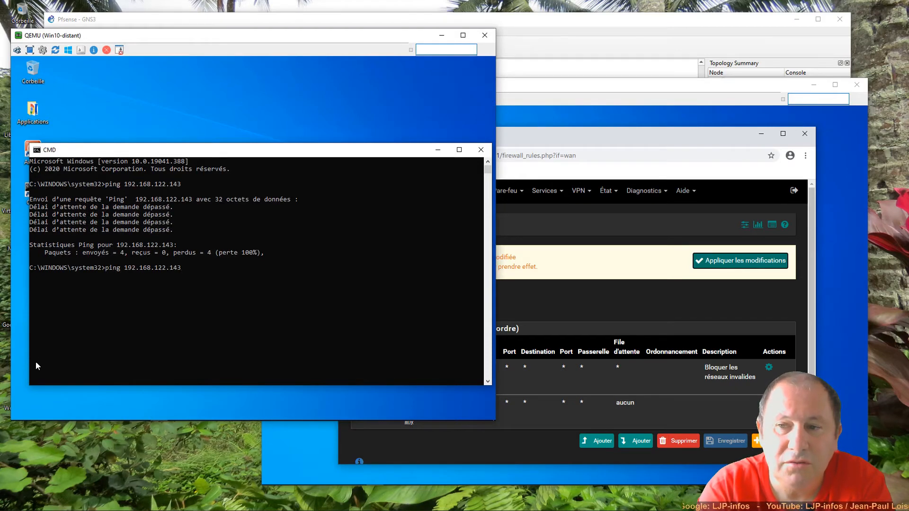
key("Return")
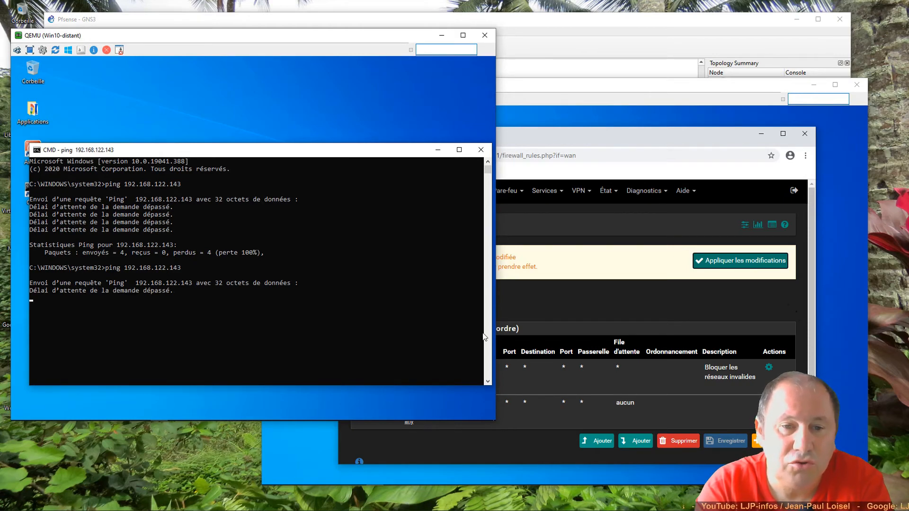
- Apply the pending WAN rule changes in pfSense on Win10 and ping 192.168.122.143 once more from Win10-distant
left_click(788, 308)
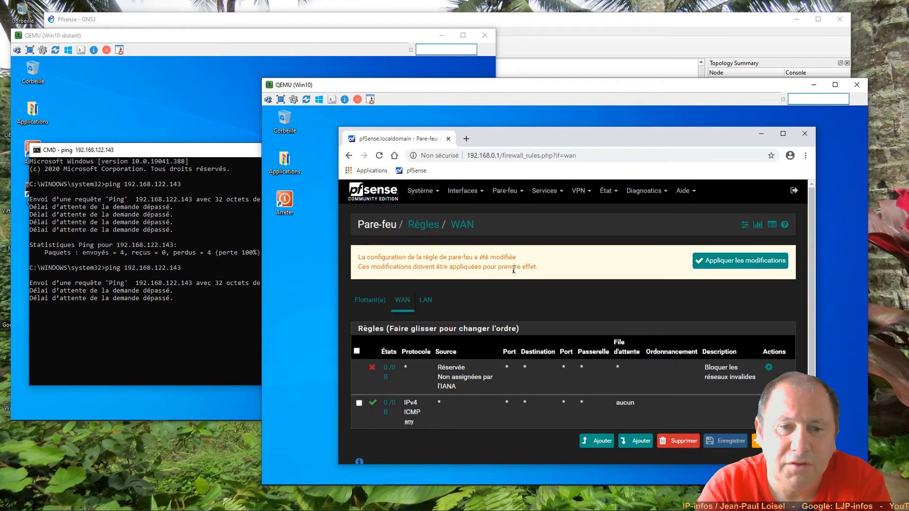
left_click(742, 268)
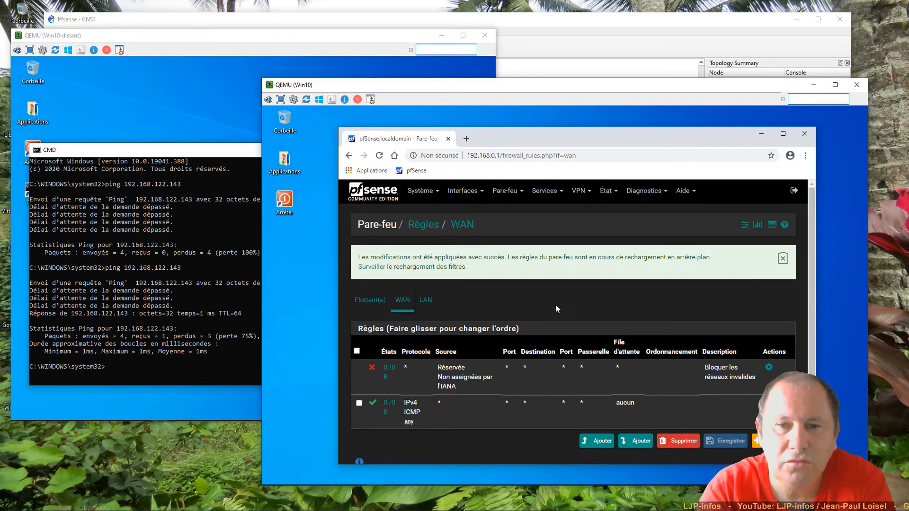
left_click(204, 324)
left_click(203, 323)
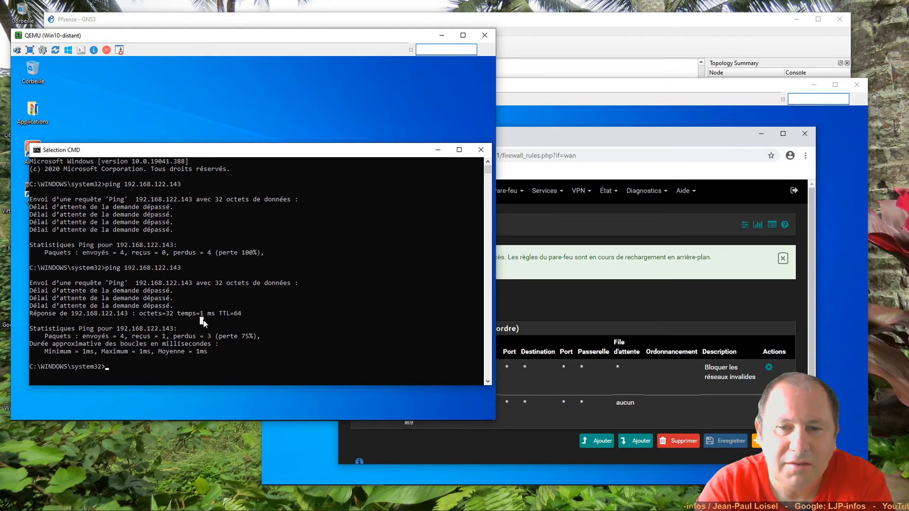
key("Up")
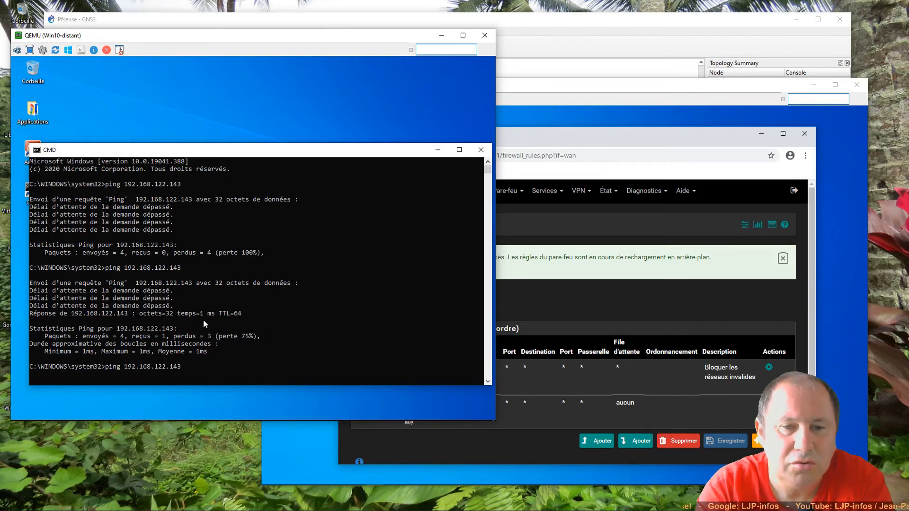
key("Return")
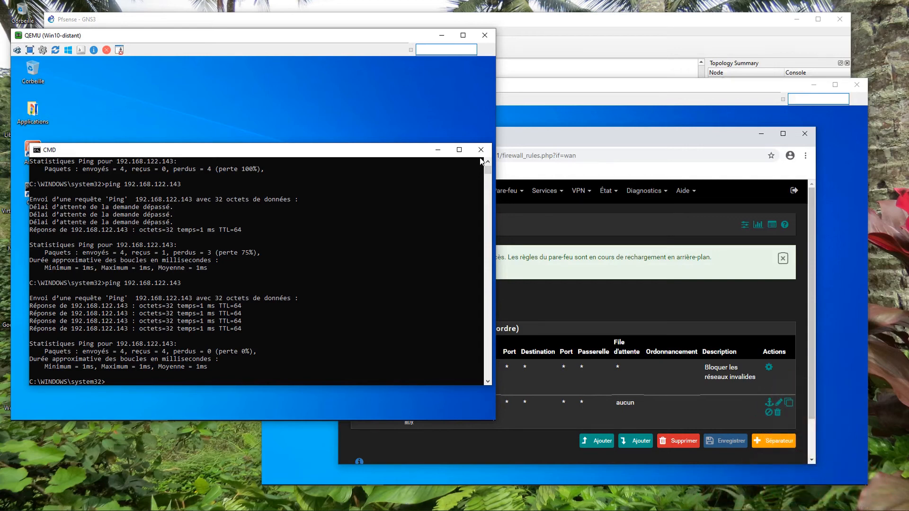
- Close the command prompt and the pfSense browser, and shut down both the Win10 and Win10-distant machines
left_click(481, 150)
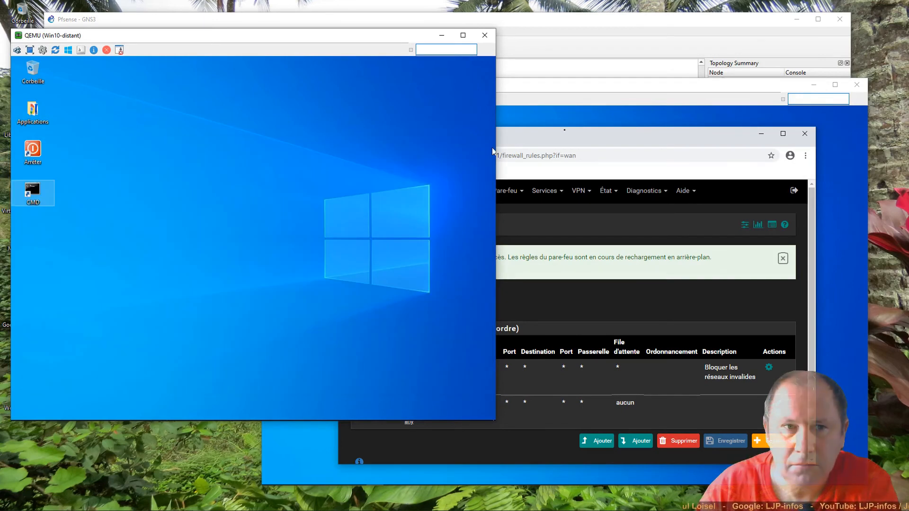
left_click(577, 136)
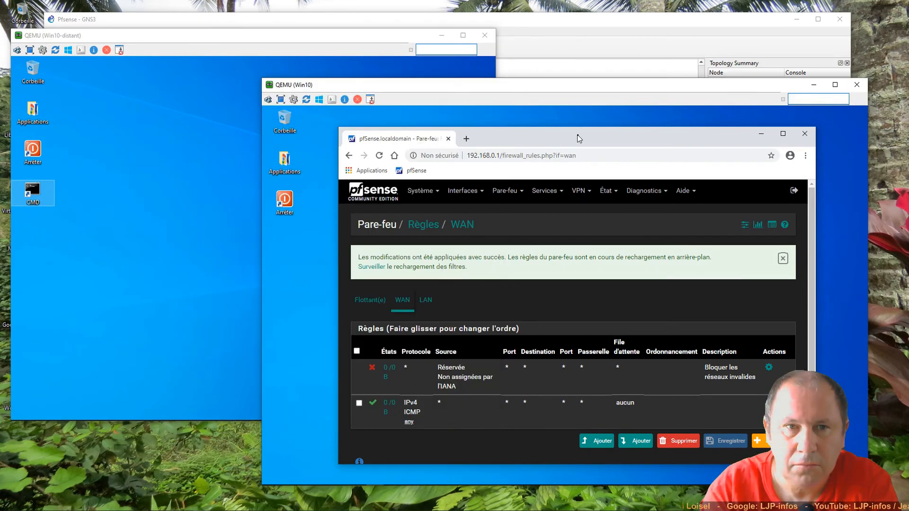
left_click(805, 135)
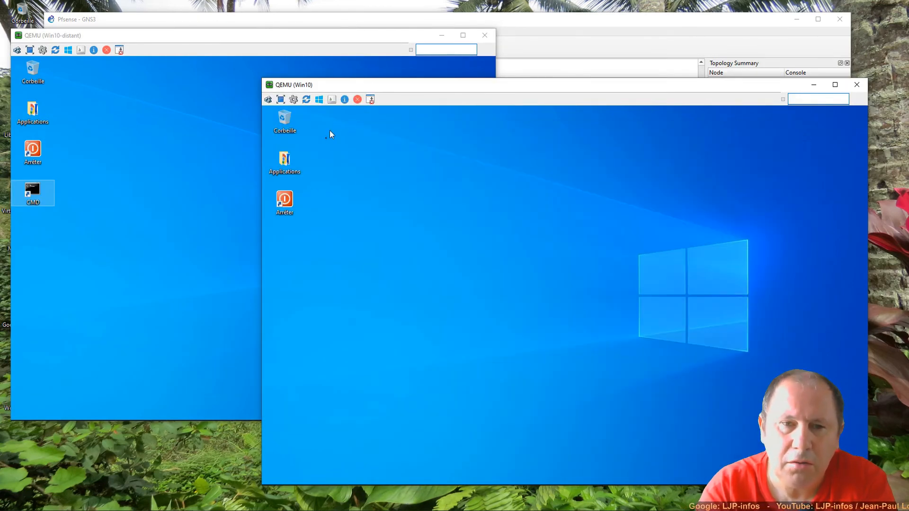
double_click(288, 199)
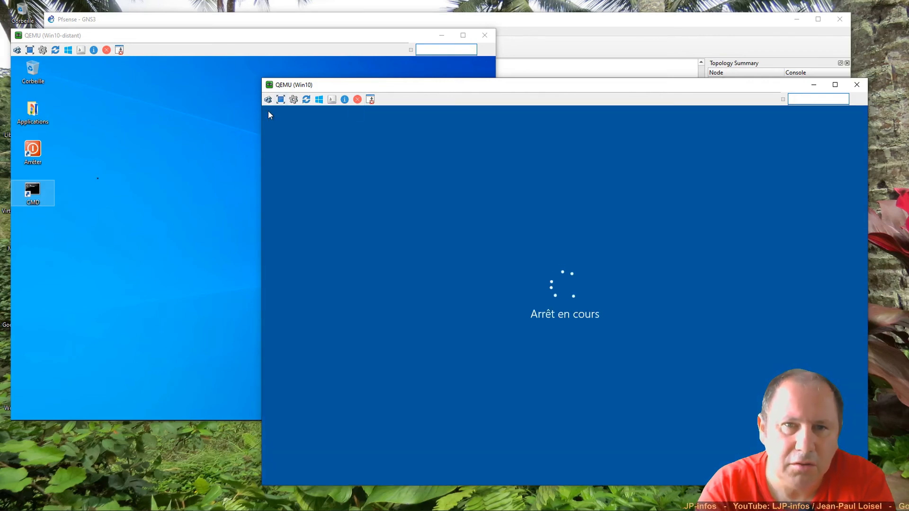
left_click(57, 160)
double_click(33, 153)
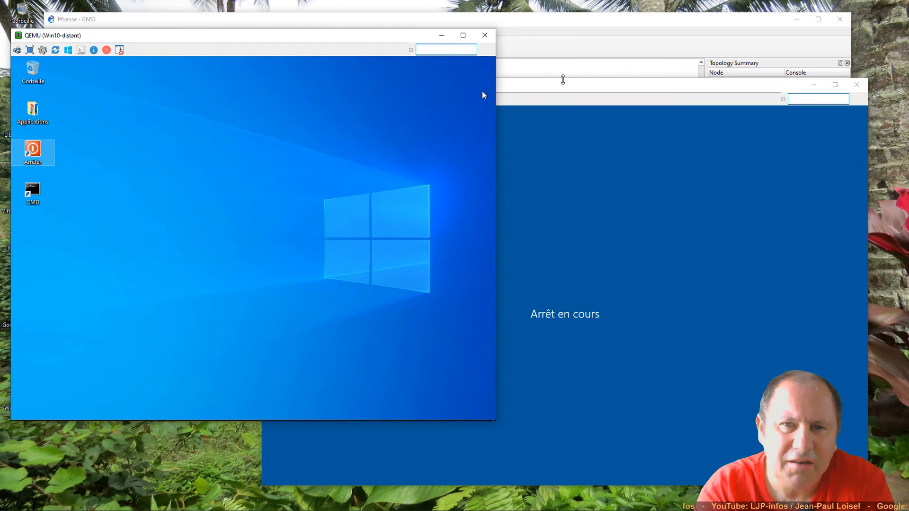
- Exit GNS3, confirming the exit, and close the remaining UltraVNC viewer window
left_click(581, 24)
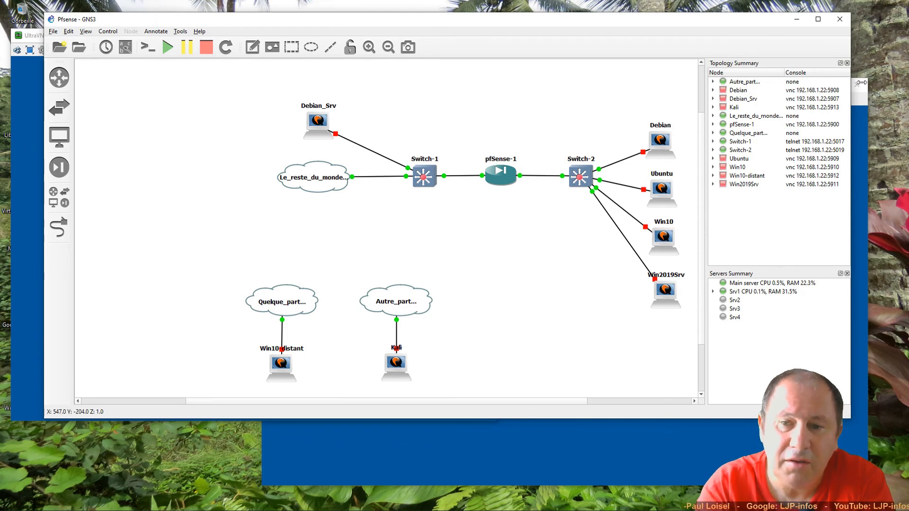
left_click(840, 20)
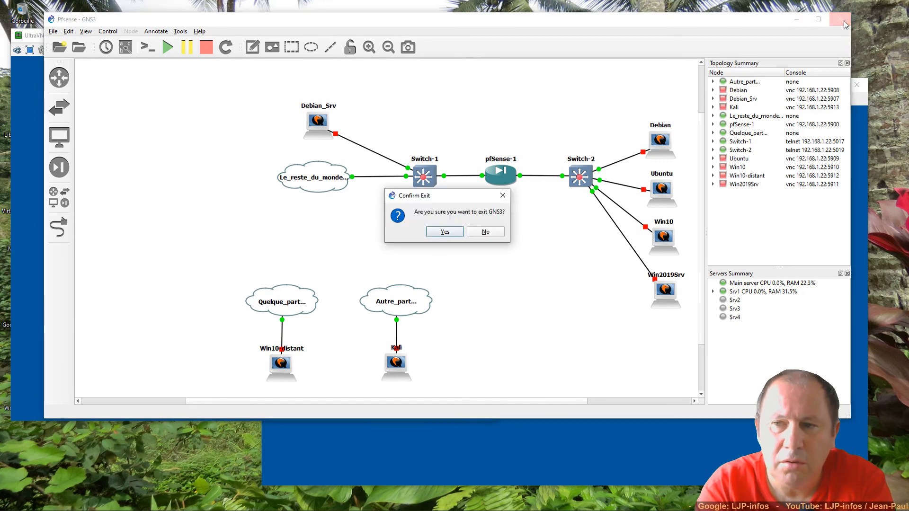
left_click(456, 233)
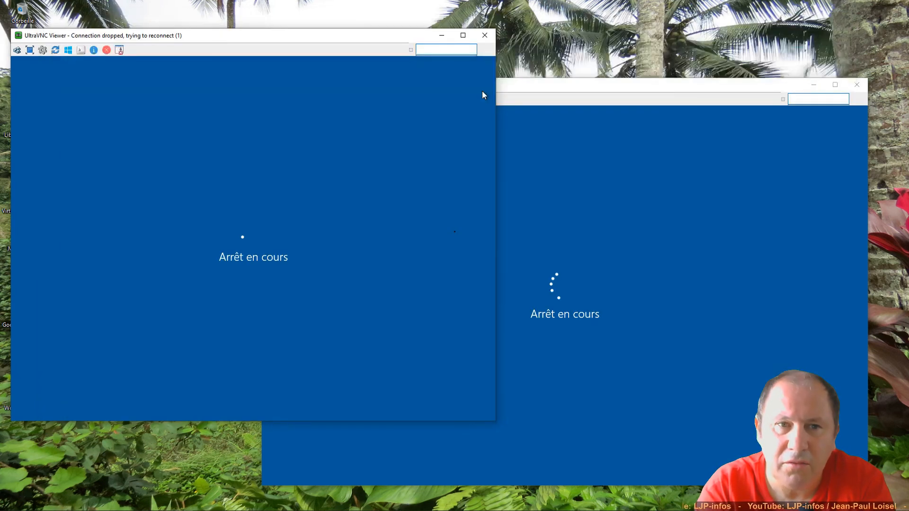
left_click(487, 37)
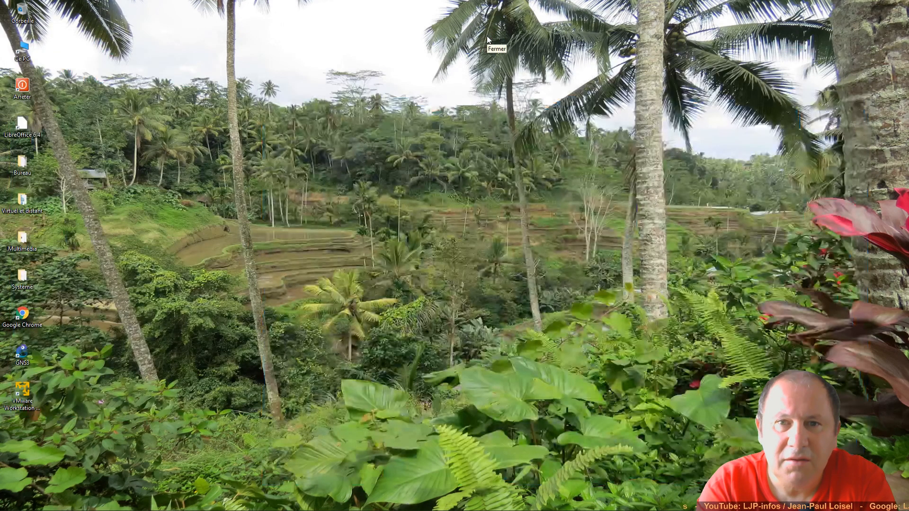